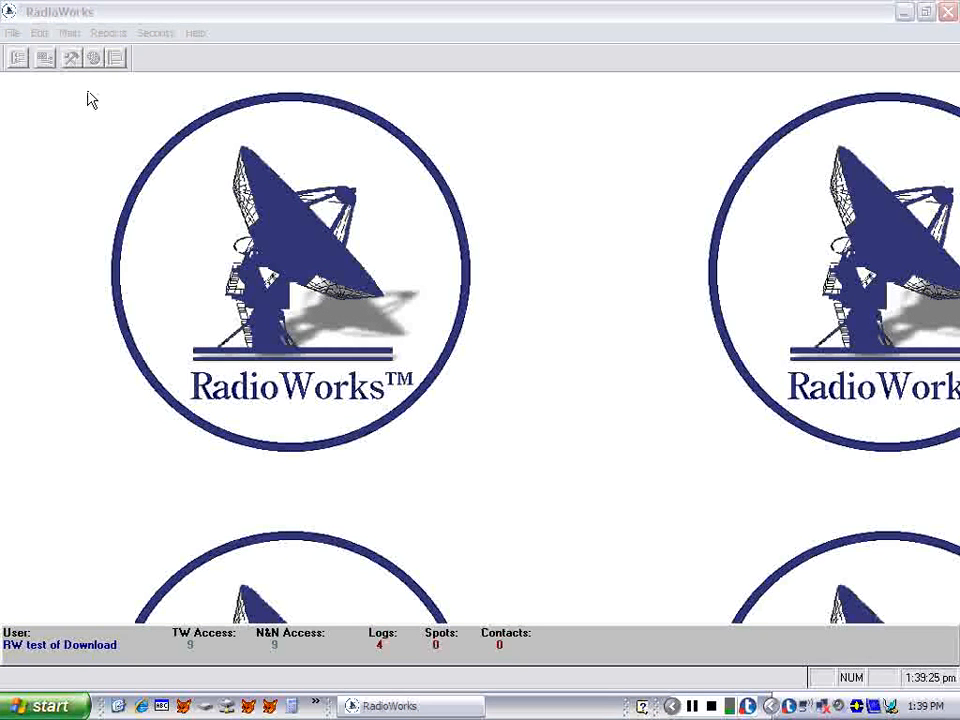
- Open the Contracts record for J. Stevens State Farm Insurance, go to its spots and start a new spot
left_click(72, 34)
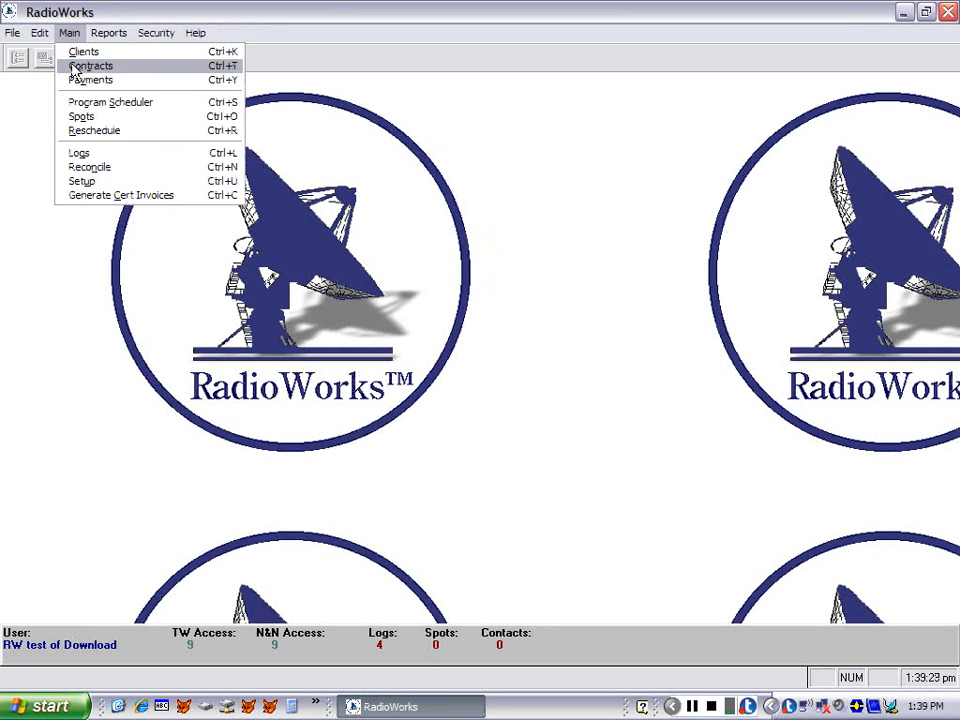
left_click(73, 67)
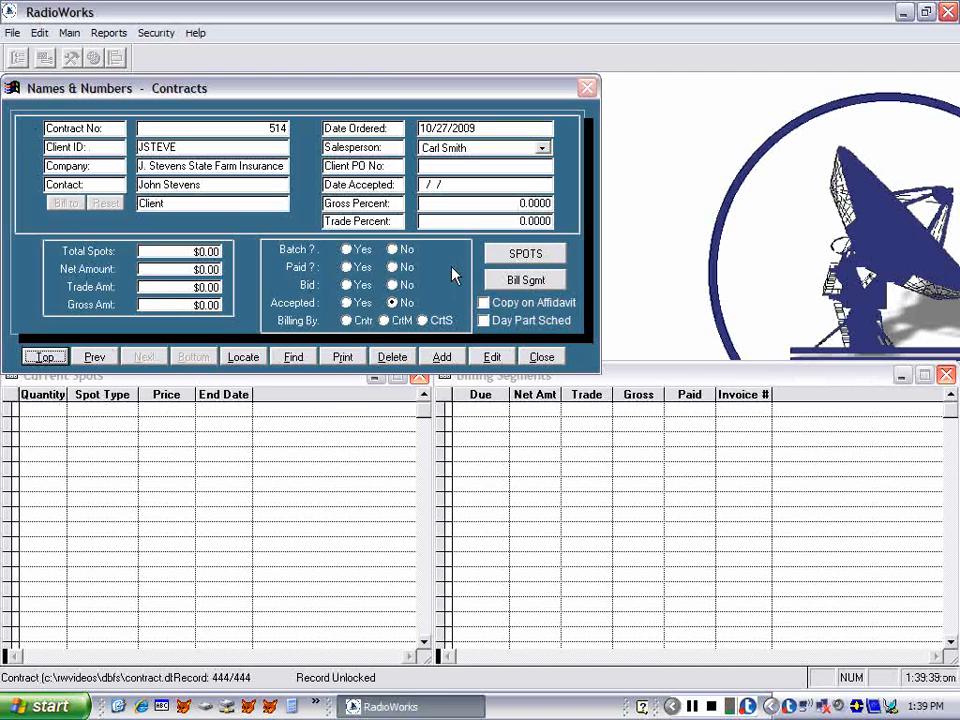
left_click(518, 256)
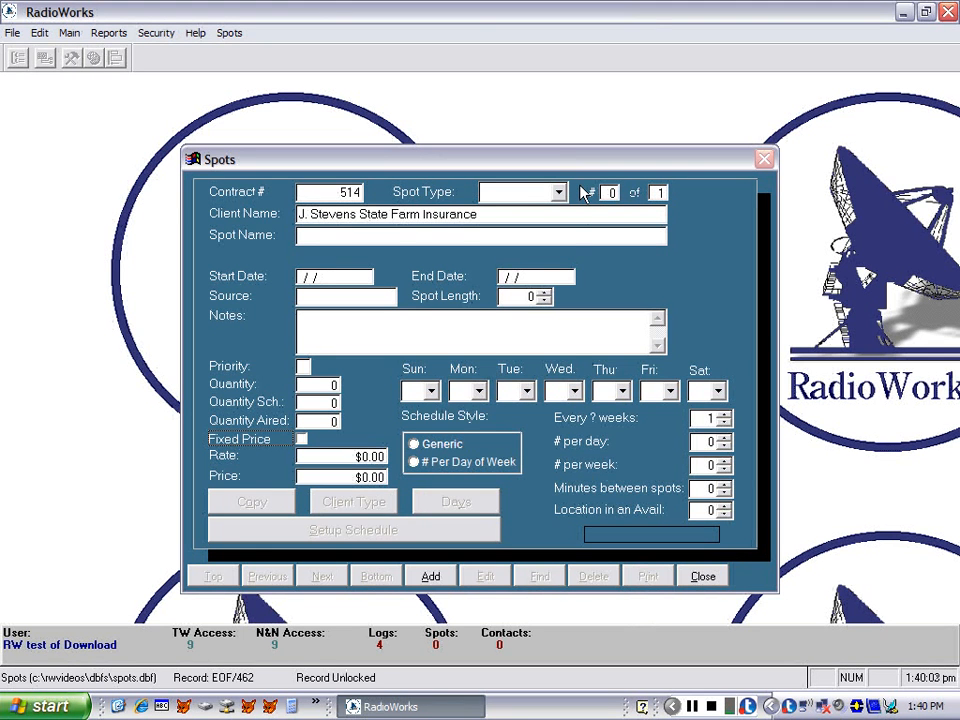
left_click(430, 577)
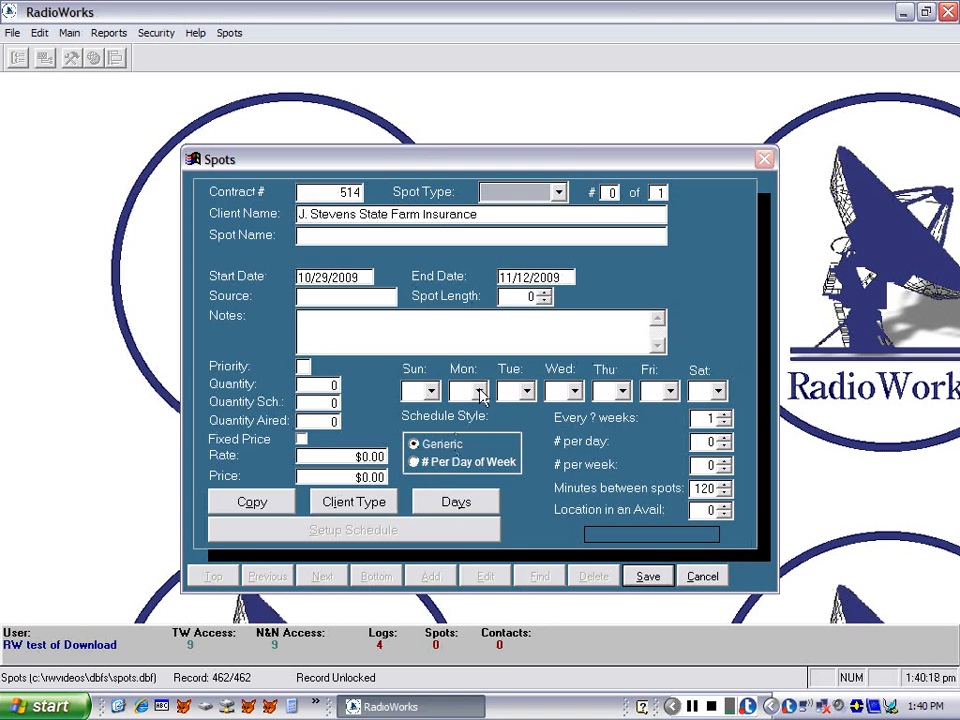
- Set the new spot's type to Commercial and enter the client's company name as the spot name
left_click(558, 196)
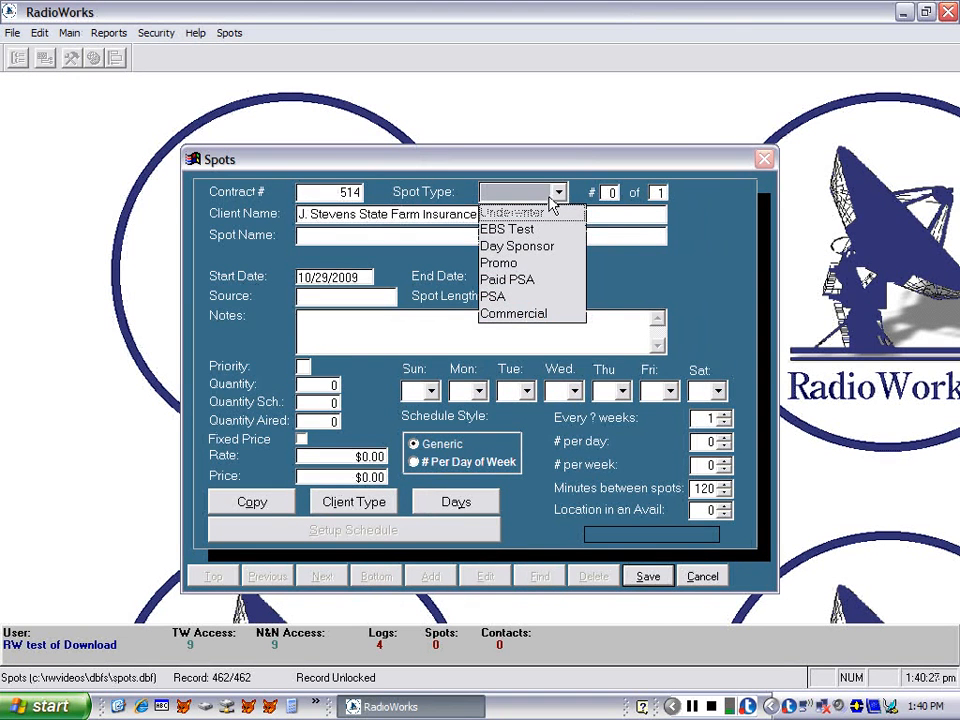
left_click(537, 318)
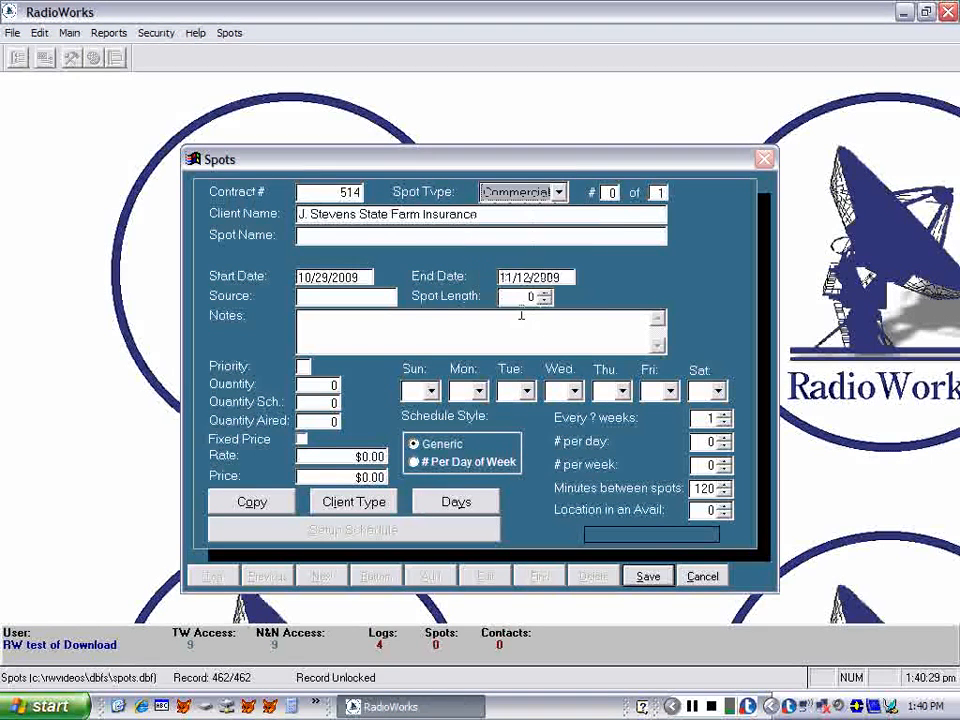
left_click(338, 234)
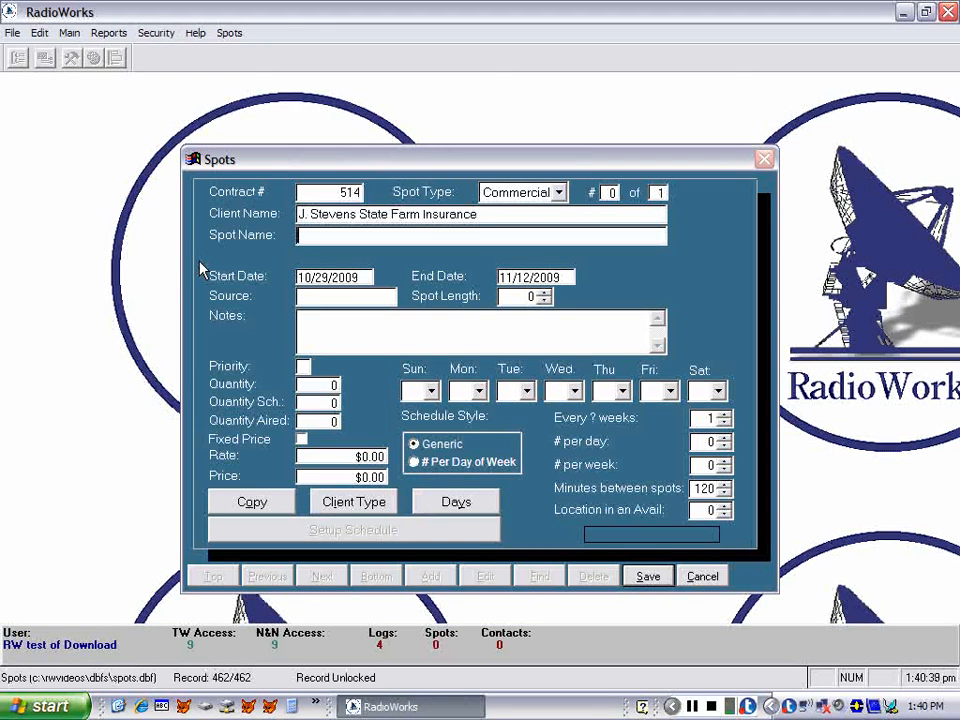
type("J. Stevens S")
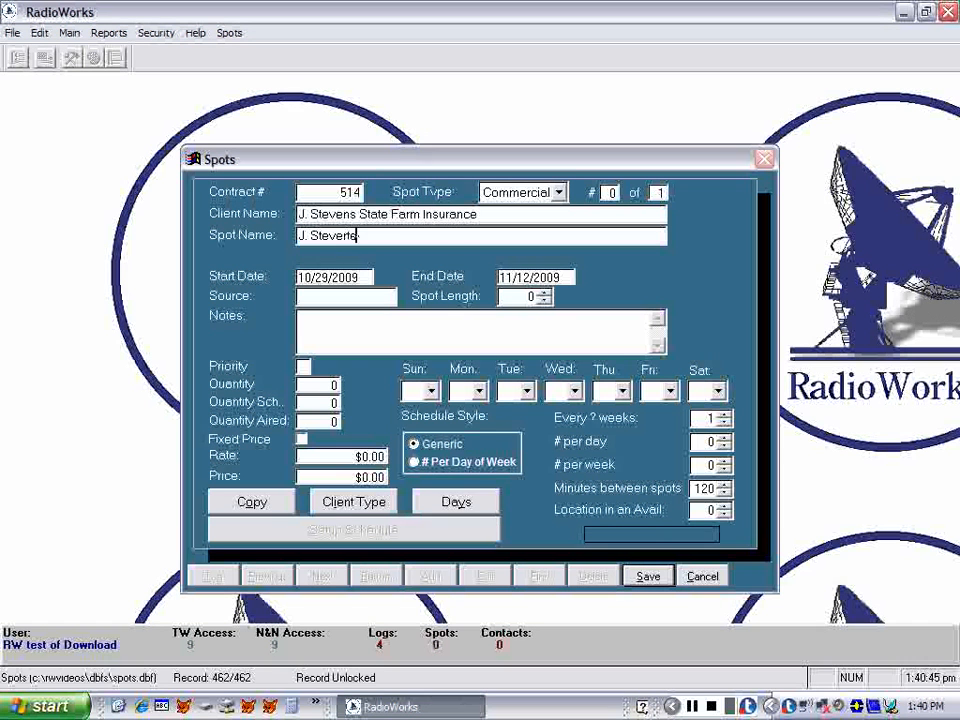
type("t")
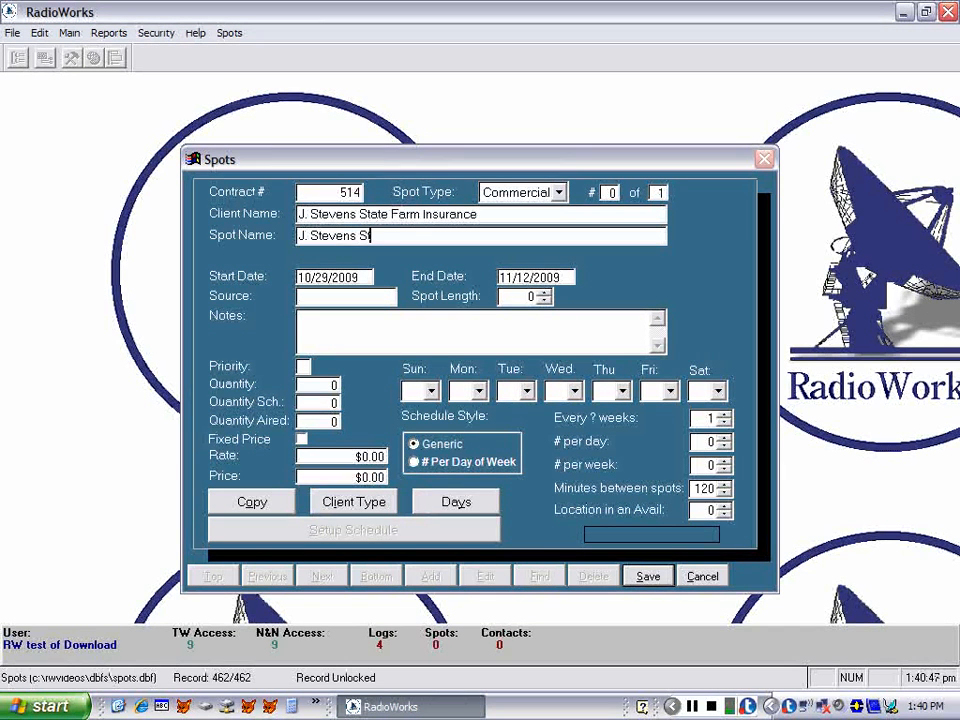
type("ate Farm Insurance")
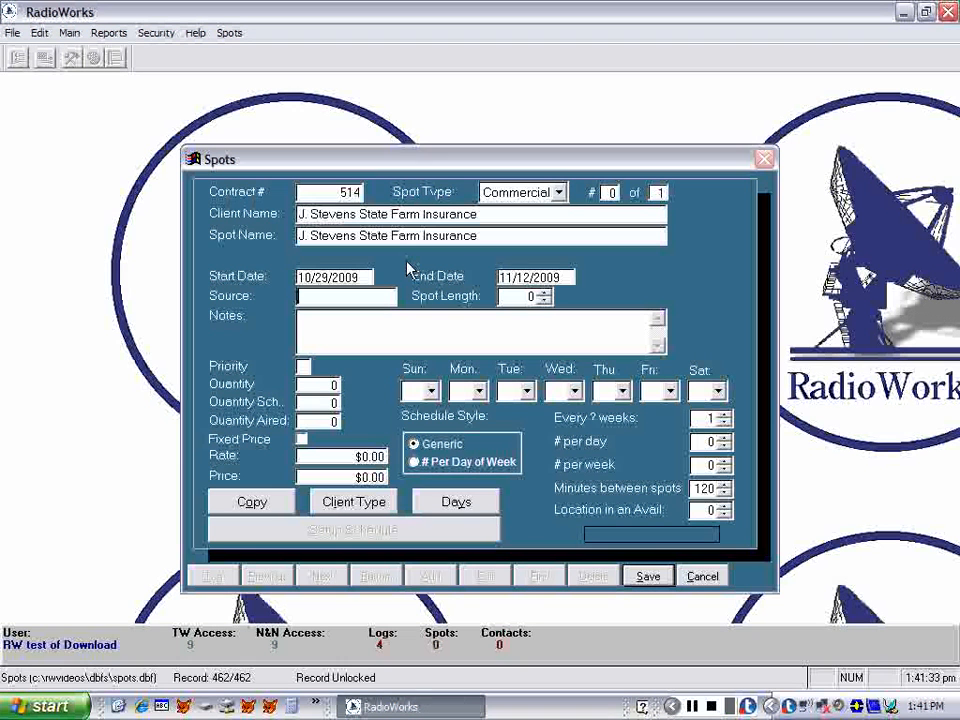
- Set the spot's source to 7698 and its length to 30
type("769")
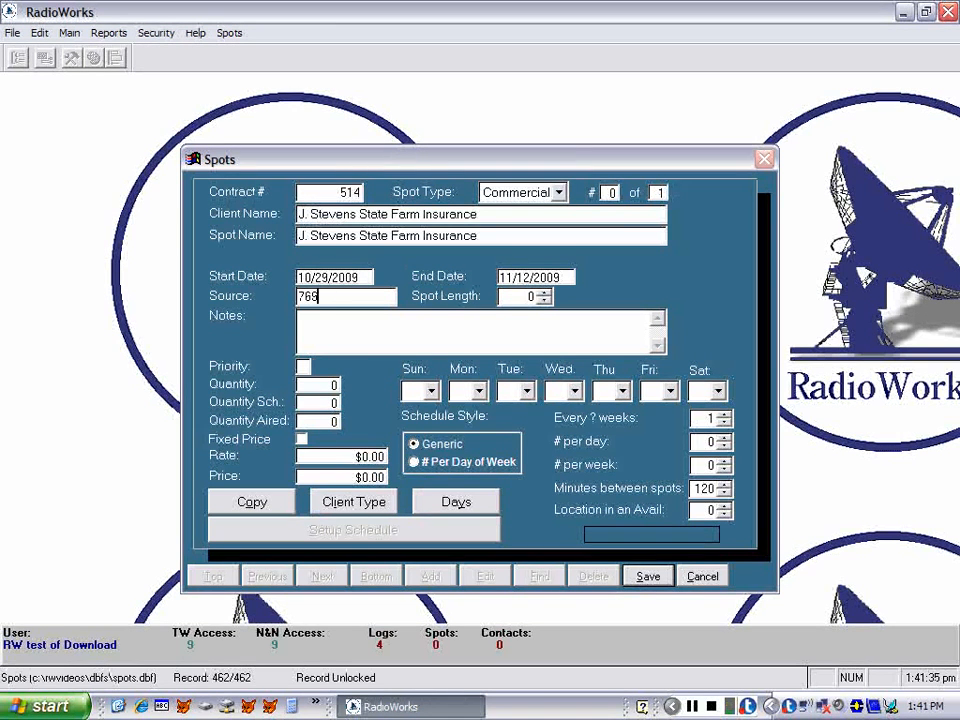
type("9")
key("BackSpace")
type("8")
key("Tab")
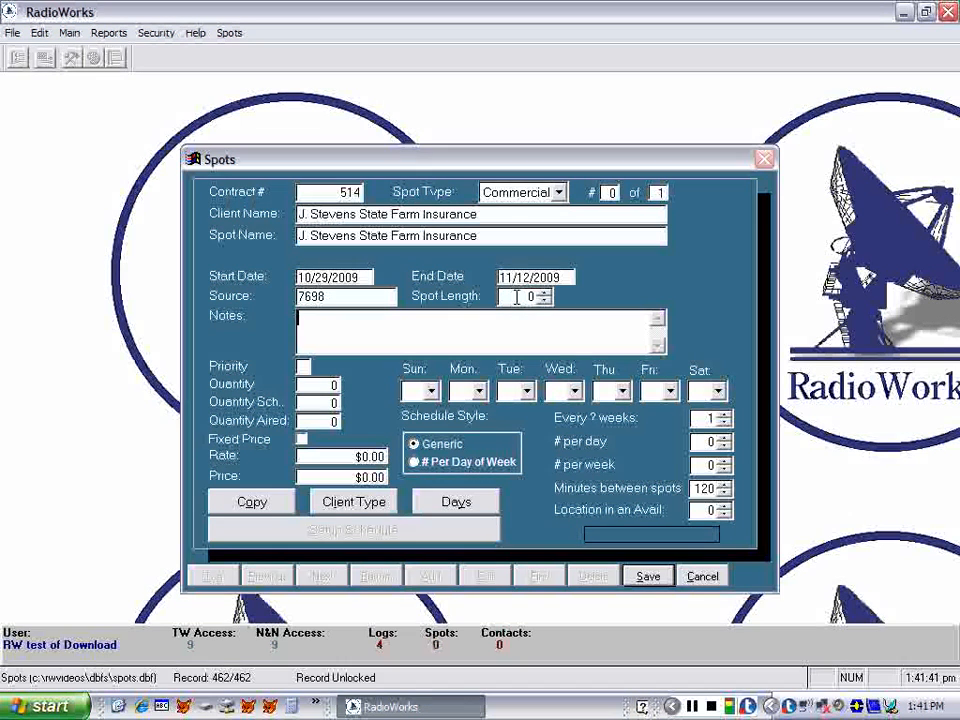
left_click(516, 297)
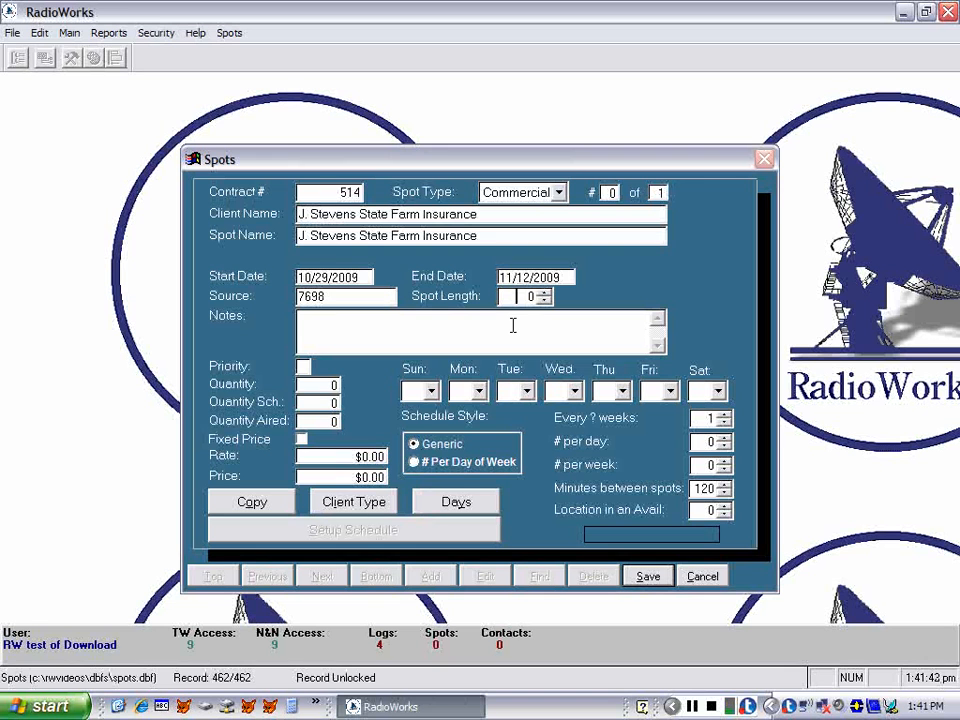
type("30")
key("Tab")
- Set the spot quantity to 25 and the rate to $25.00
left_click(311, 385)
type("25")
key("Tab")
type("10")
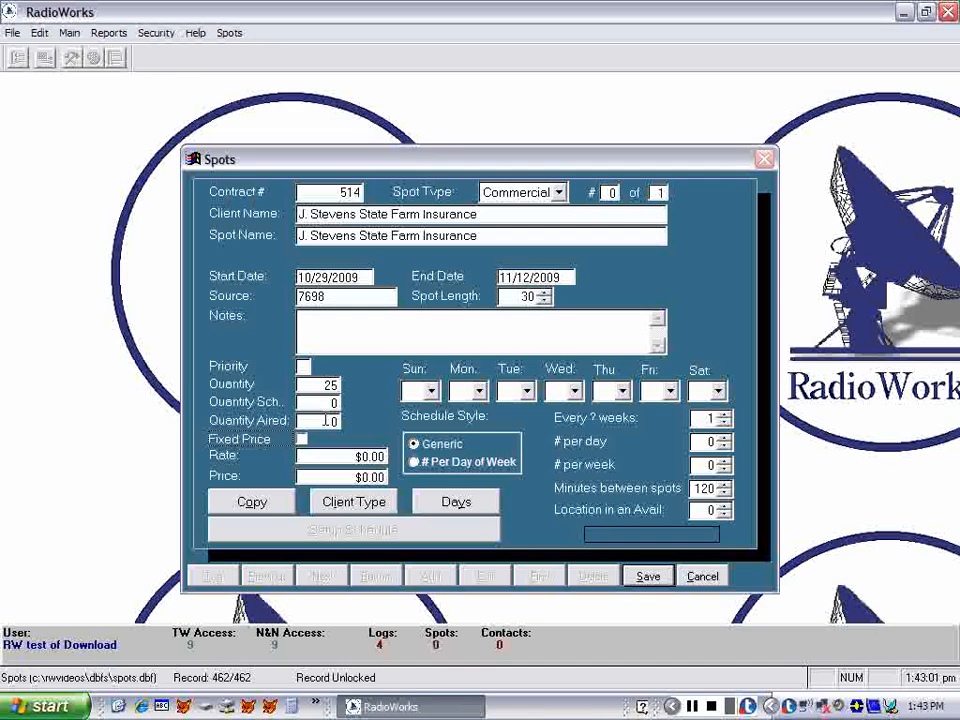
left_click(331, 421)
key("BackSpace")
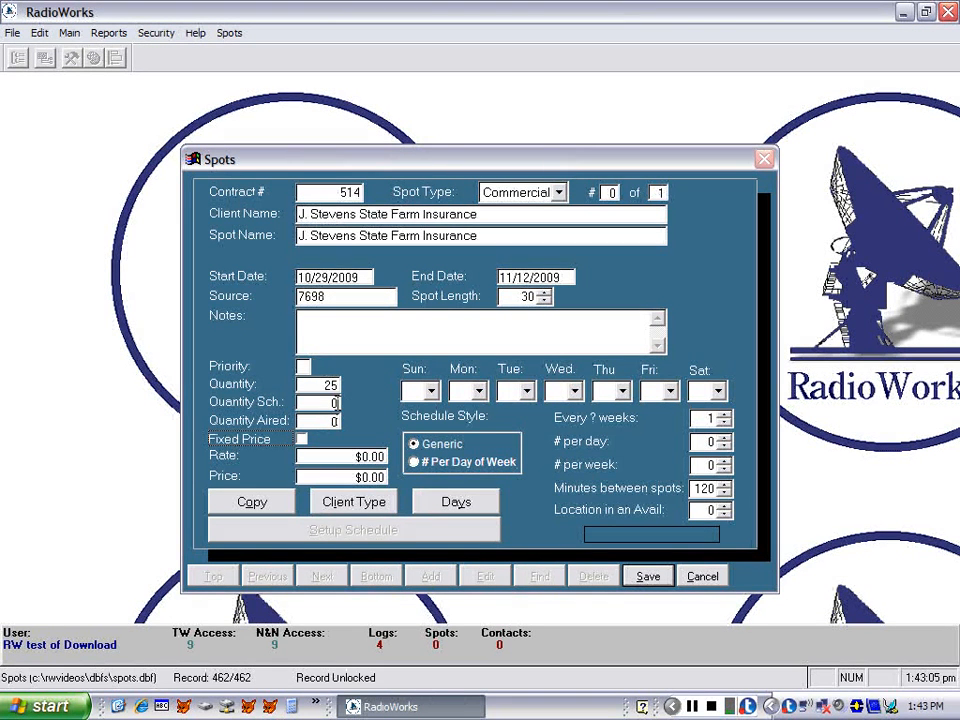
left_click(341, 403)
type("25,")
left_click(459, 443)
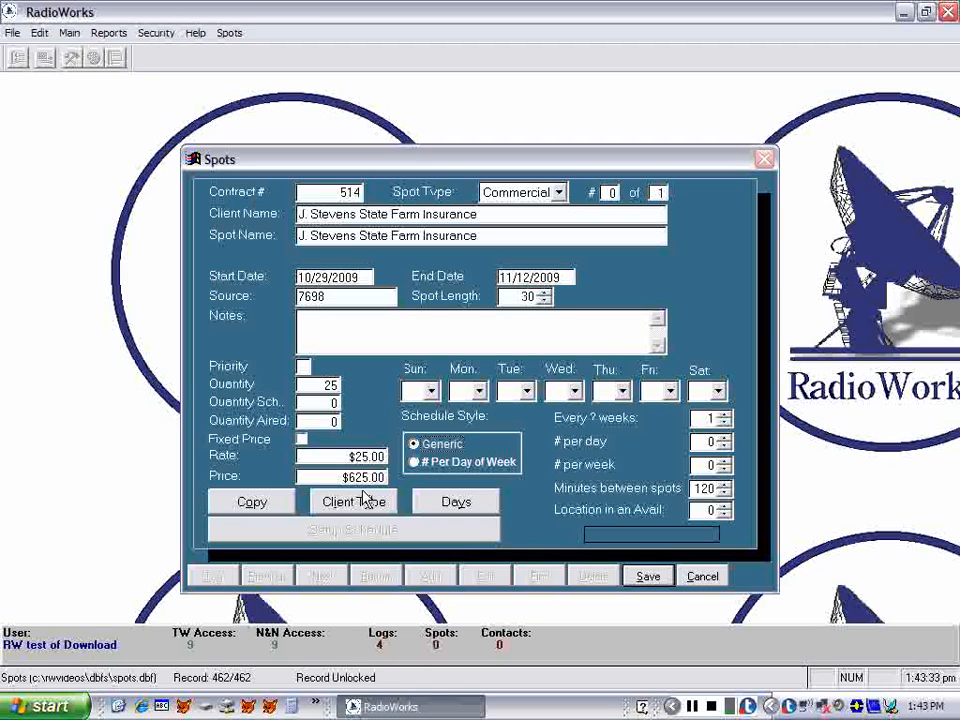
- Make the spot fixed price and set its total price to $700.00
left_click(301, 440)
left_click(333, 477)
left_click_drag(343, 477, 388, 478)
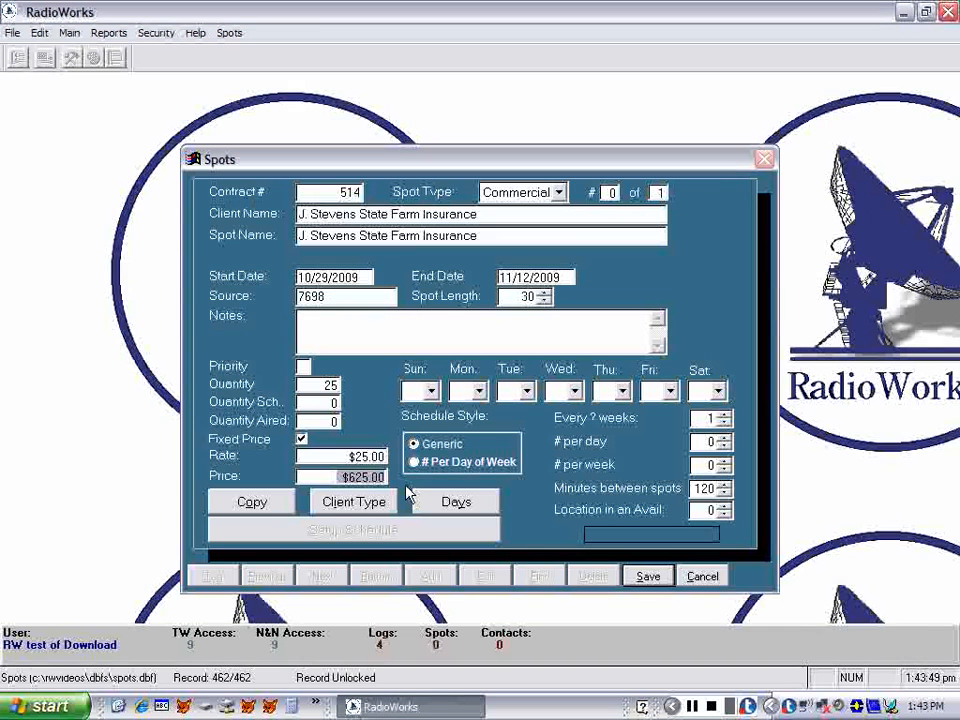
type("70.0")
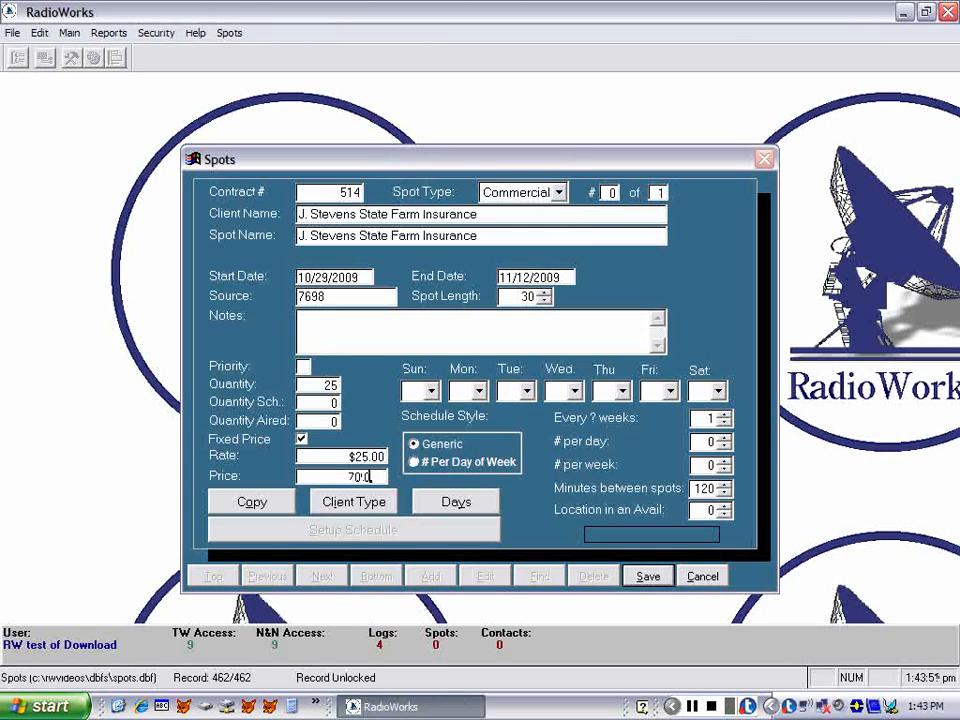
key("Tab")
- Add a copy entry to the spot reading "This is the copy area" and save the copy list
left_click(245, 502)
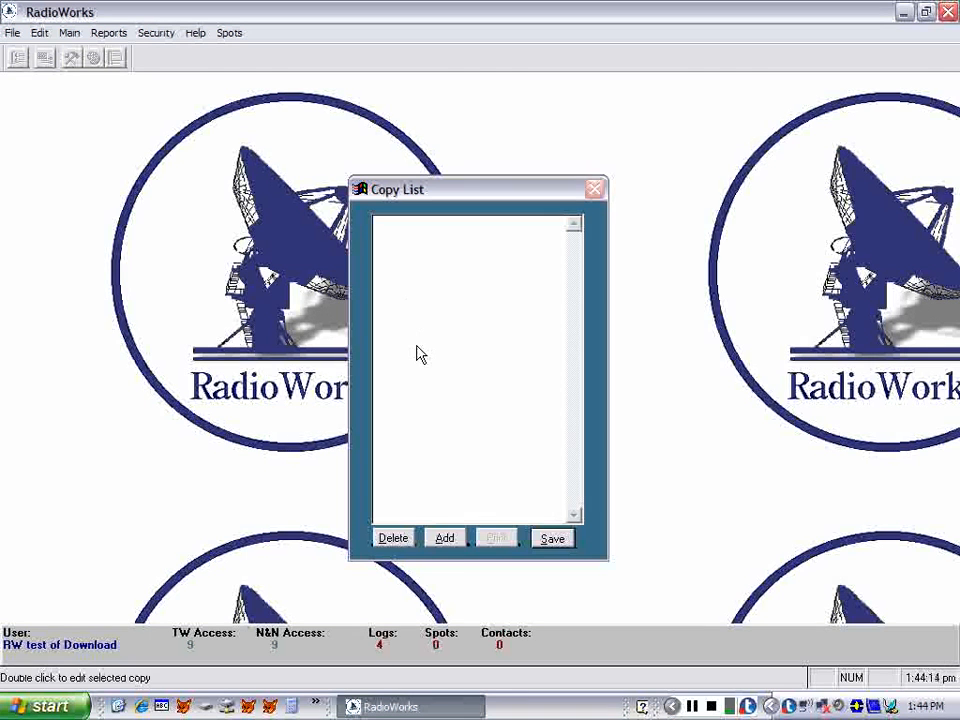
left_click(443, 542)
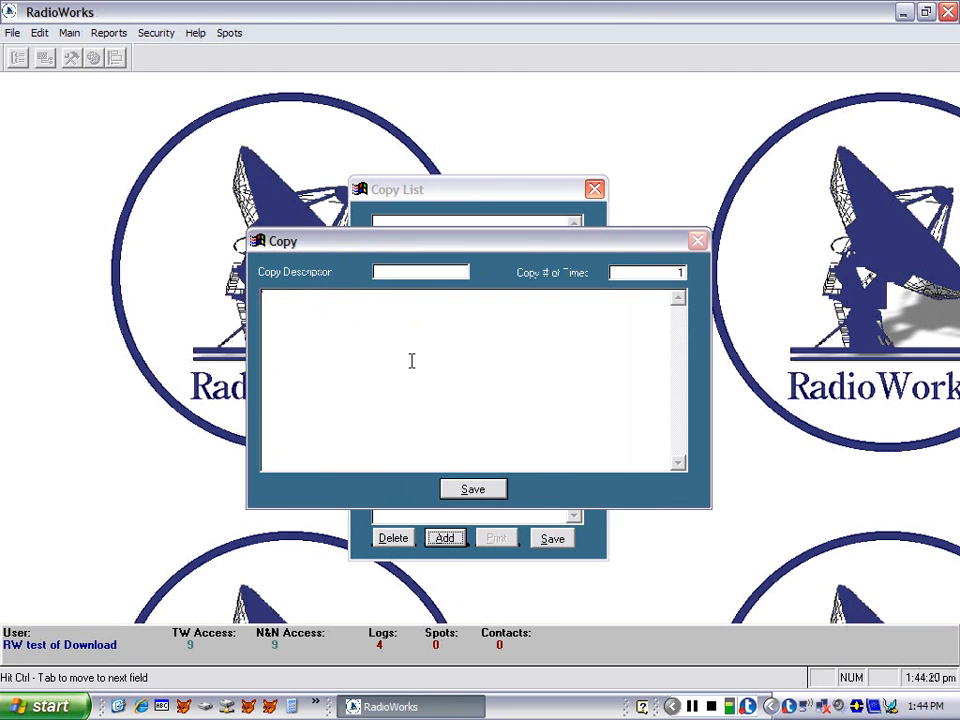
type("T")
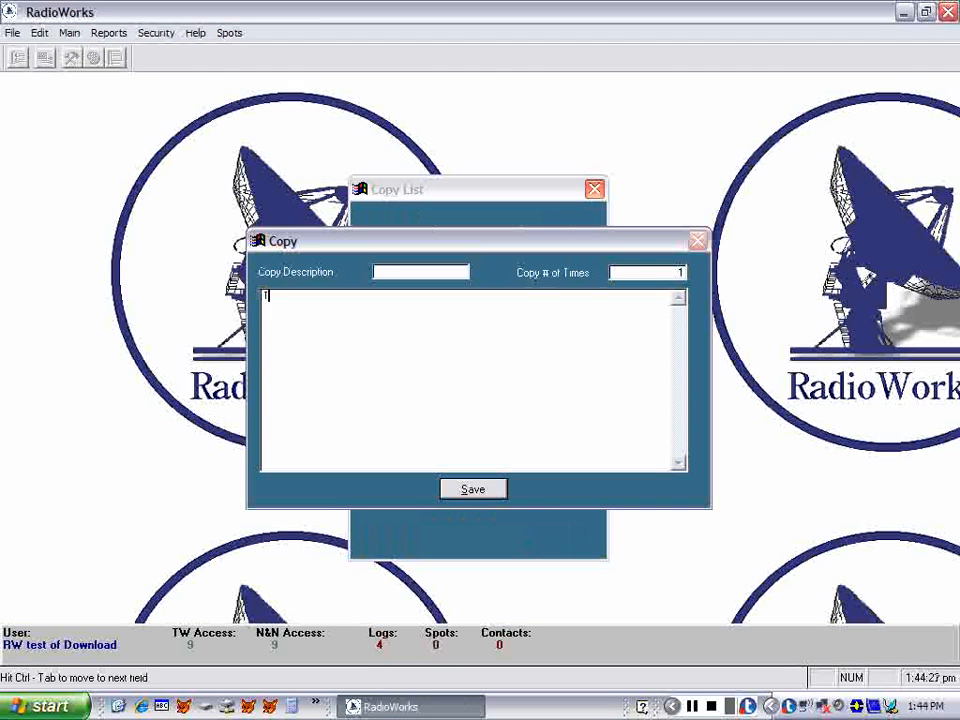
type("his is the copy area")
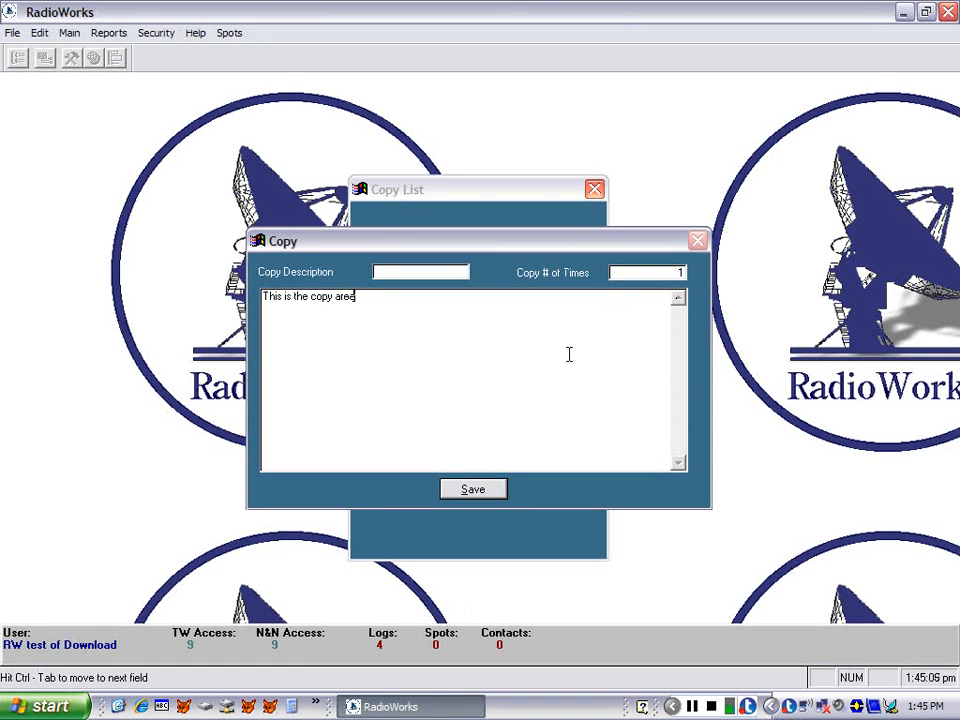
left_click(472, 490)
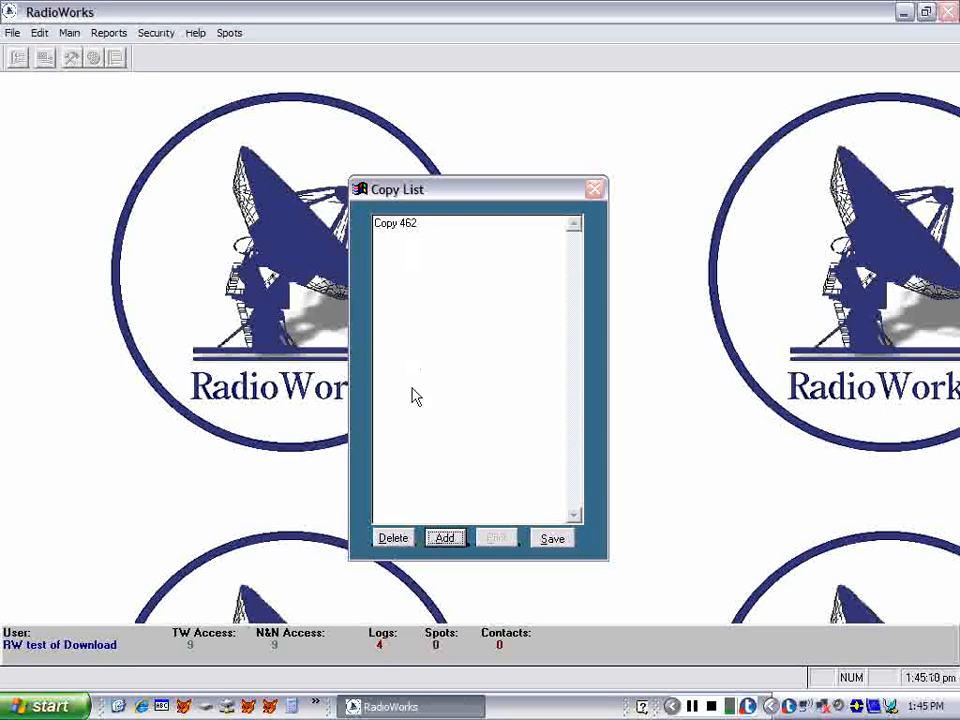
left_click(552, 540)
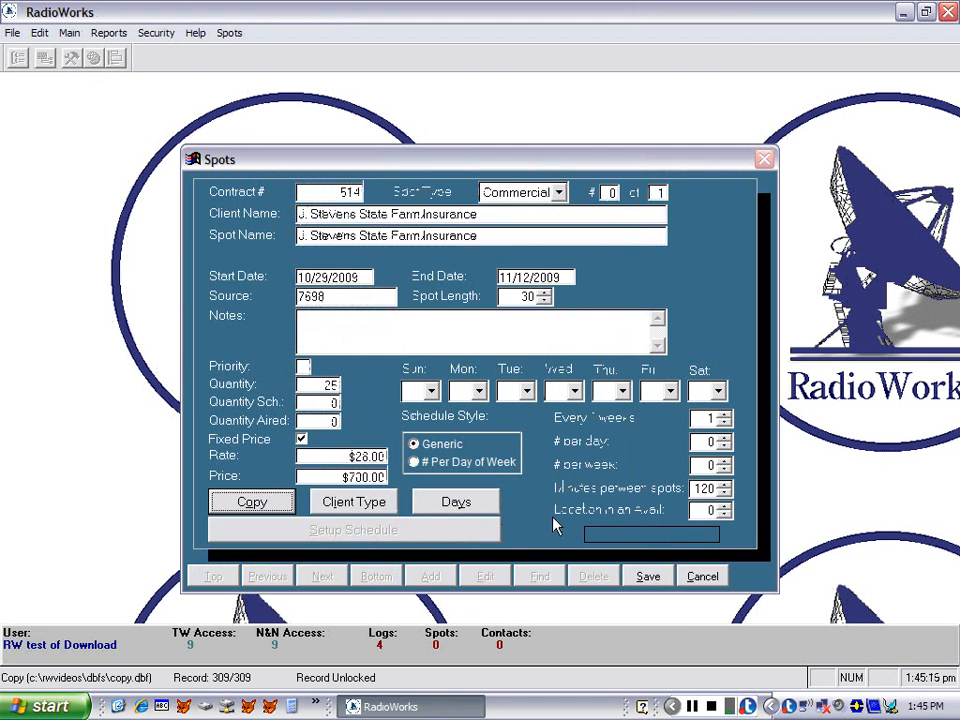
- Assign Insurance Agency as both the spot's client type and the type to avoid, and save the client types
left_click(381, 503)
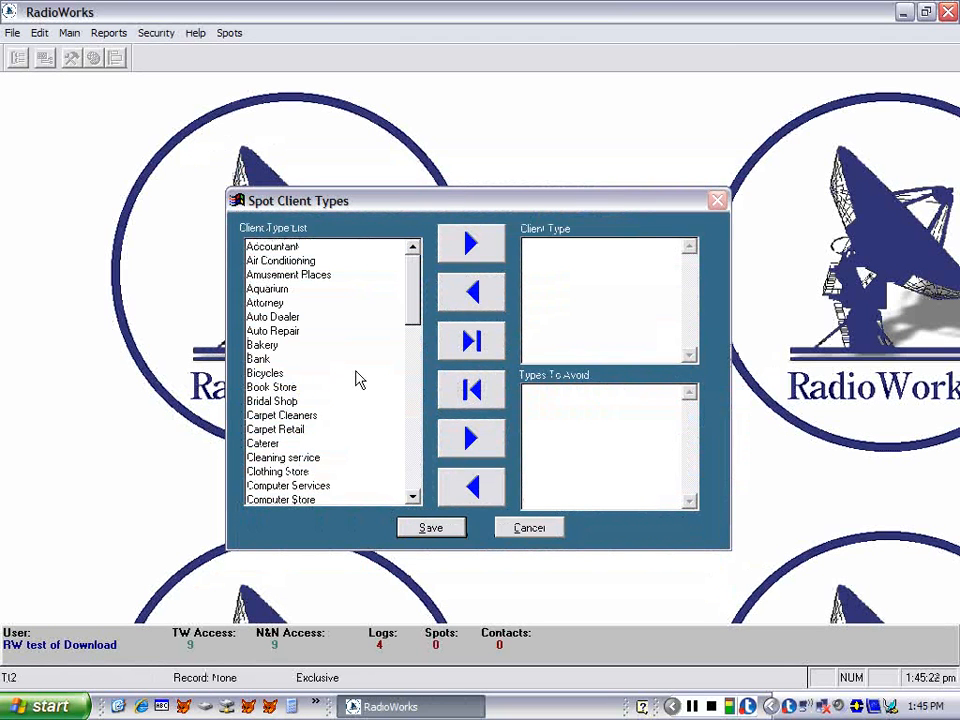
scroll(360, 380, "down", 10)
left_click(360, 376)
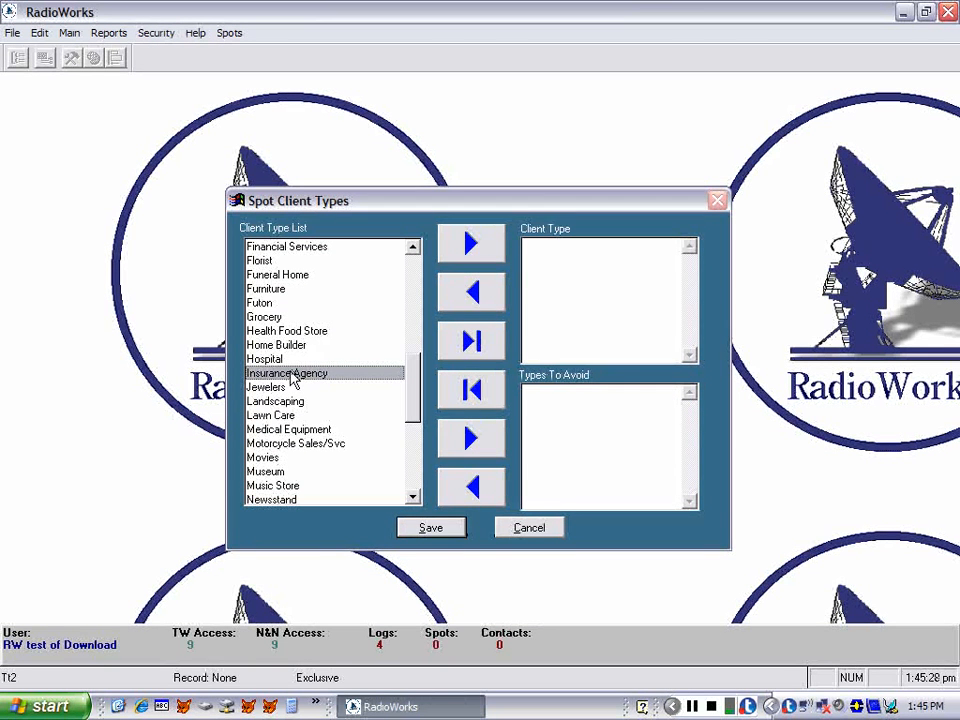
double_click(291, 376)
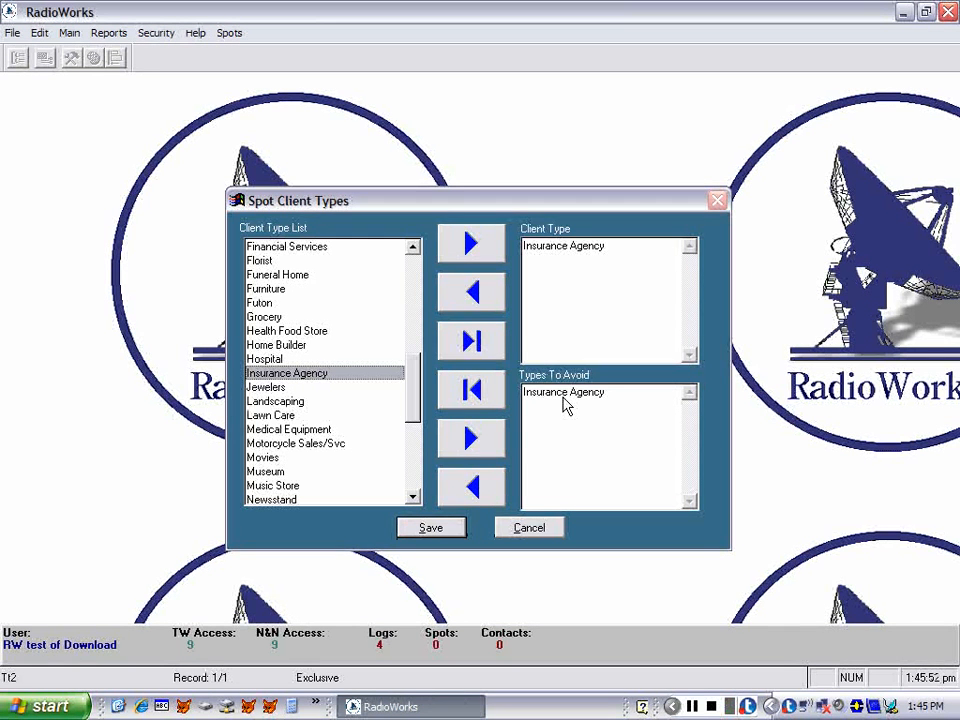
left_click(446, 533)
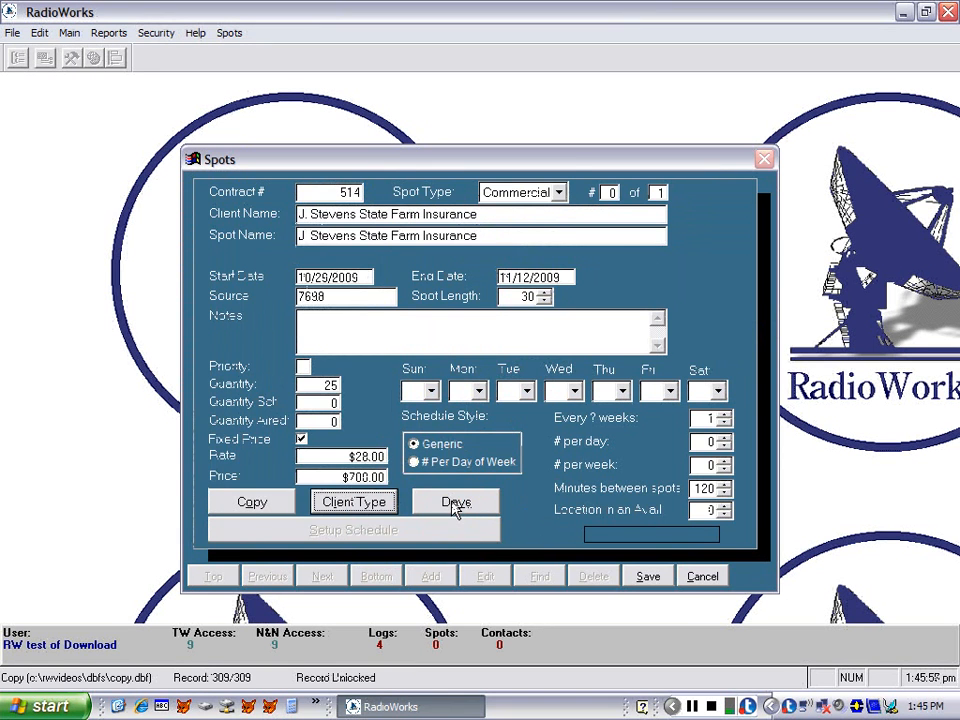
- Select Monday through Friday as the spot's airing days and save the new spot record
left_click(455, 503)
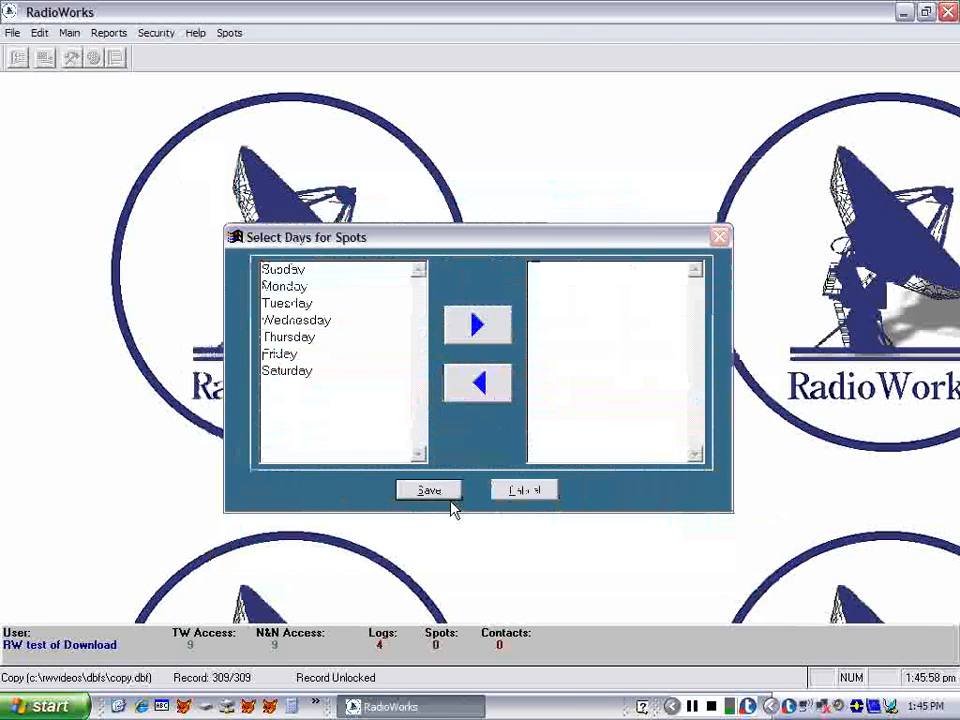
double_click(285, 287)
double_click(281, 304)
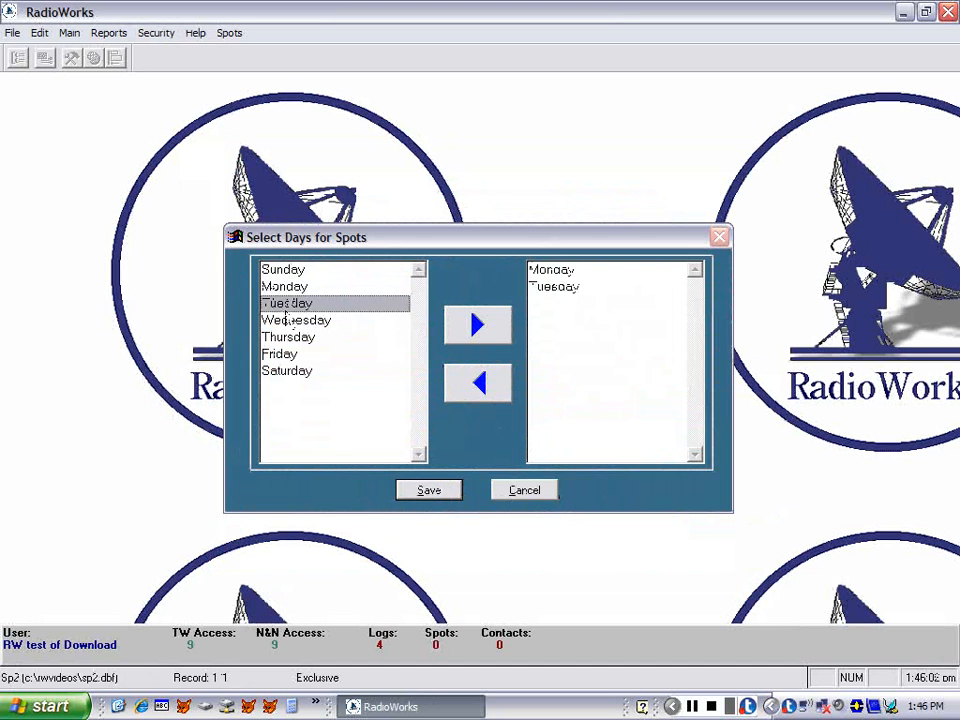
double_click(289, 321)
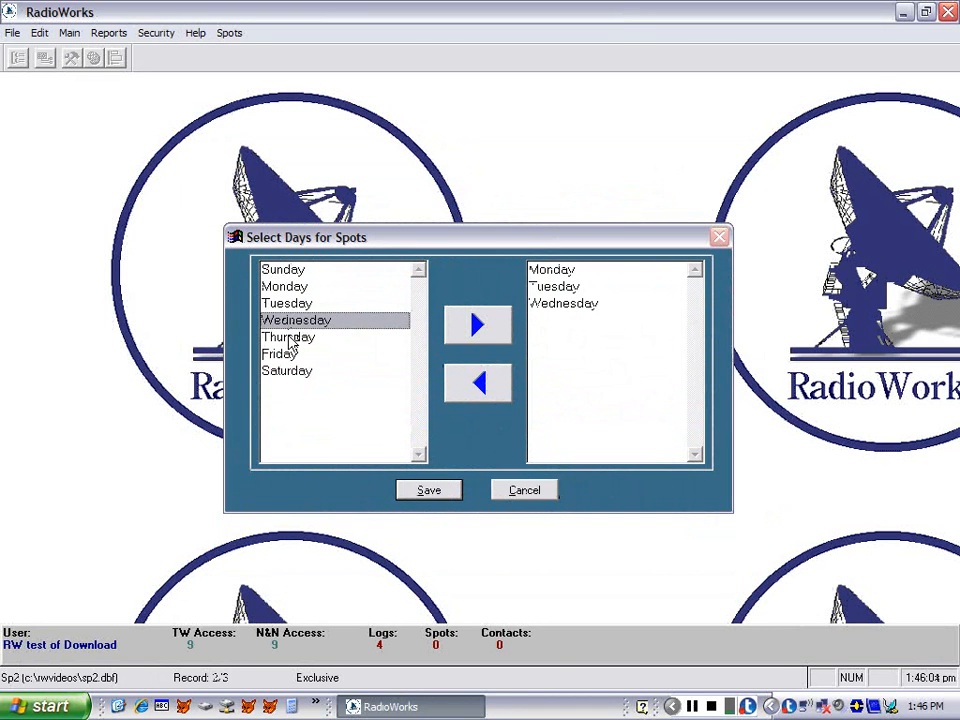
double_click(288, 339)
double_click(289, 357)
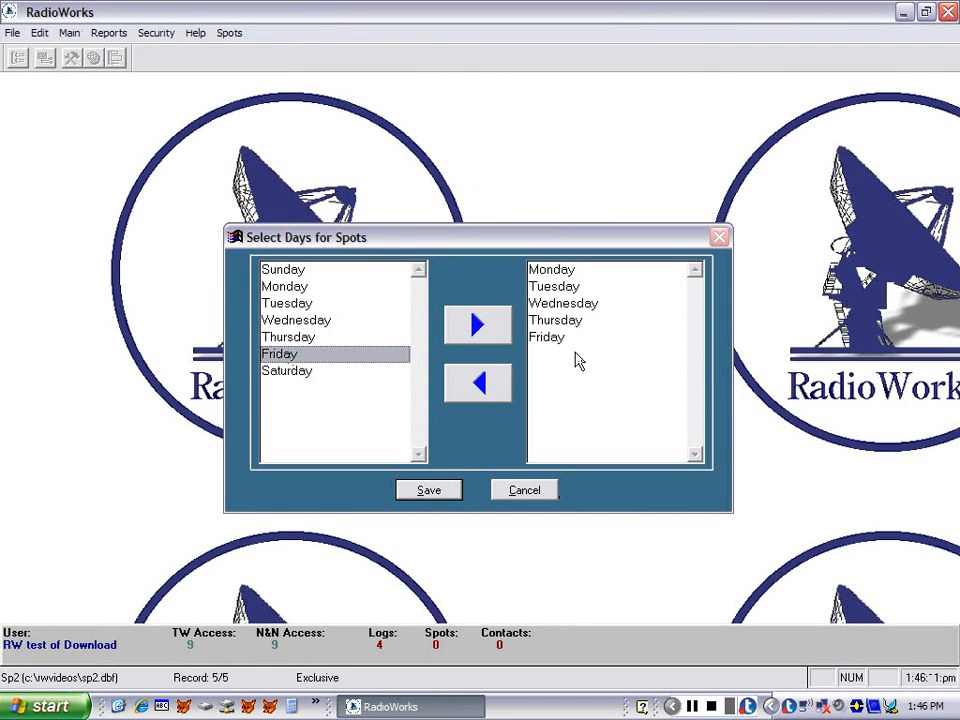
left_click(440, 491)
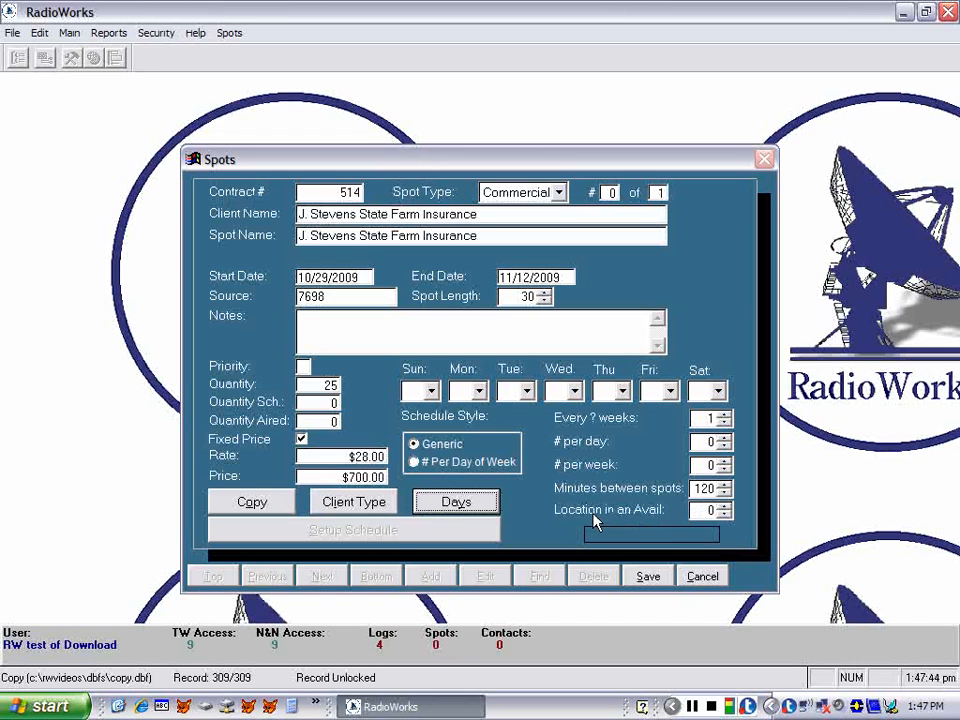
left_click(646, 577)
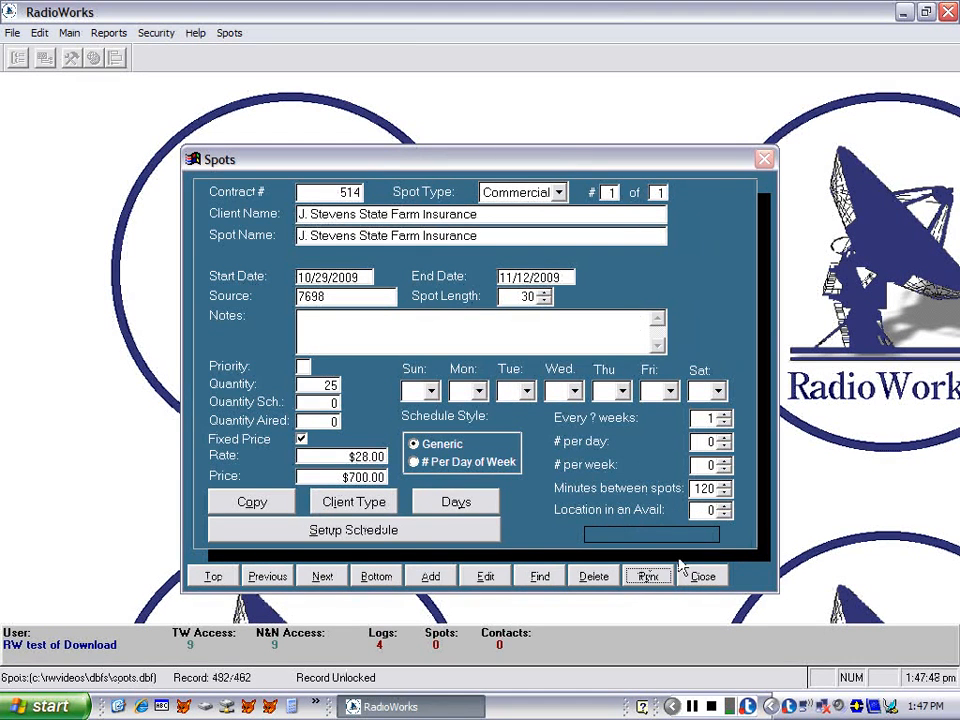